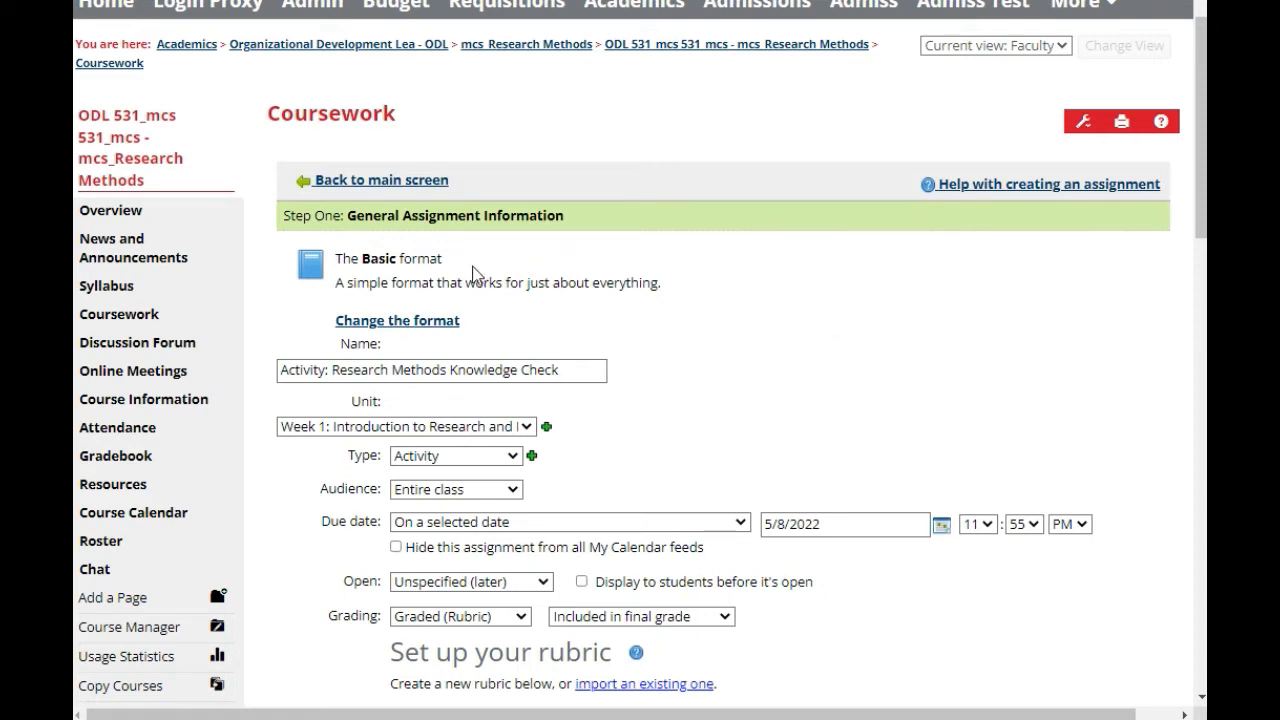
# Select TurnItIn as the learning tool in the Basic Assignment Options of the Research Methods Knowledge Check activity.
pyautogui.moveTo(447, 268); pyautogui.dragTo(337, 259)
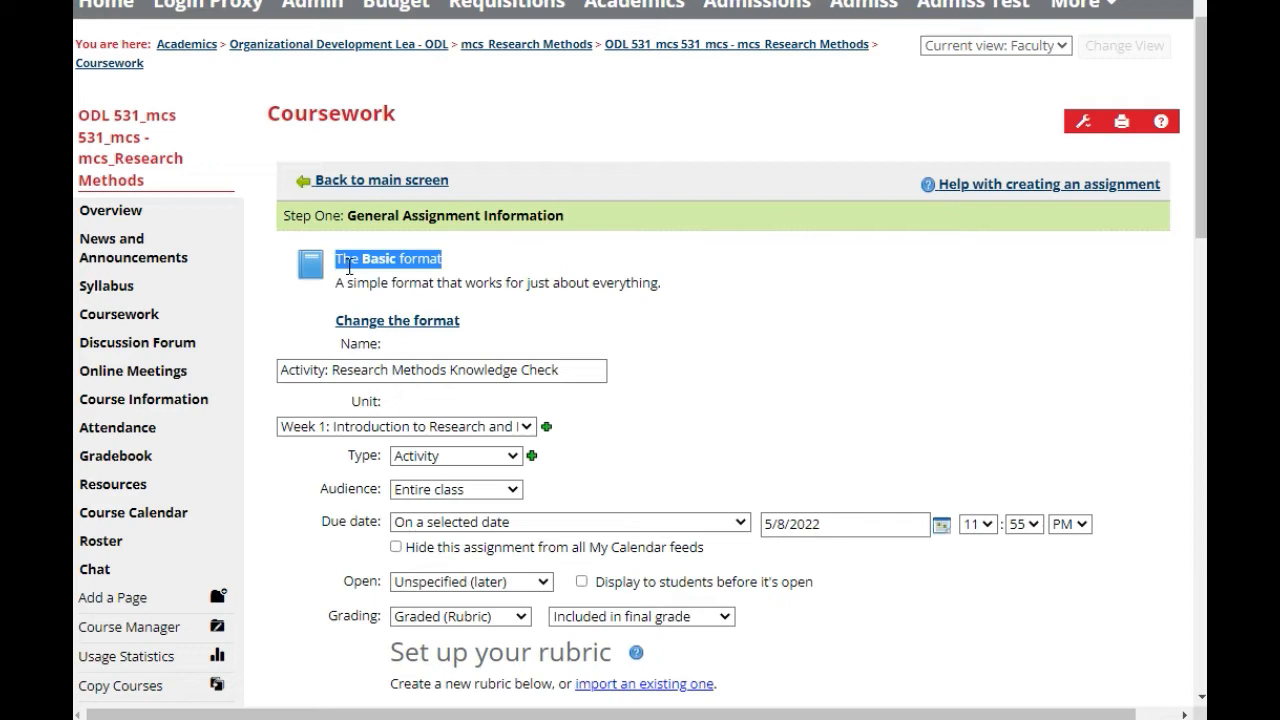
pyautogui.scroll(-4, 780, 378)
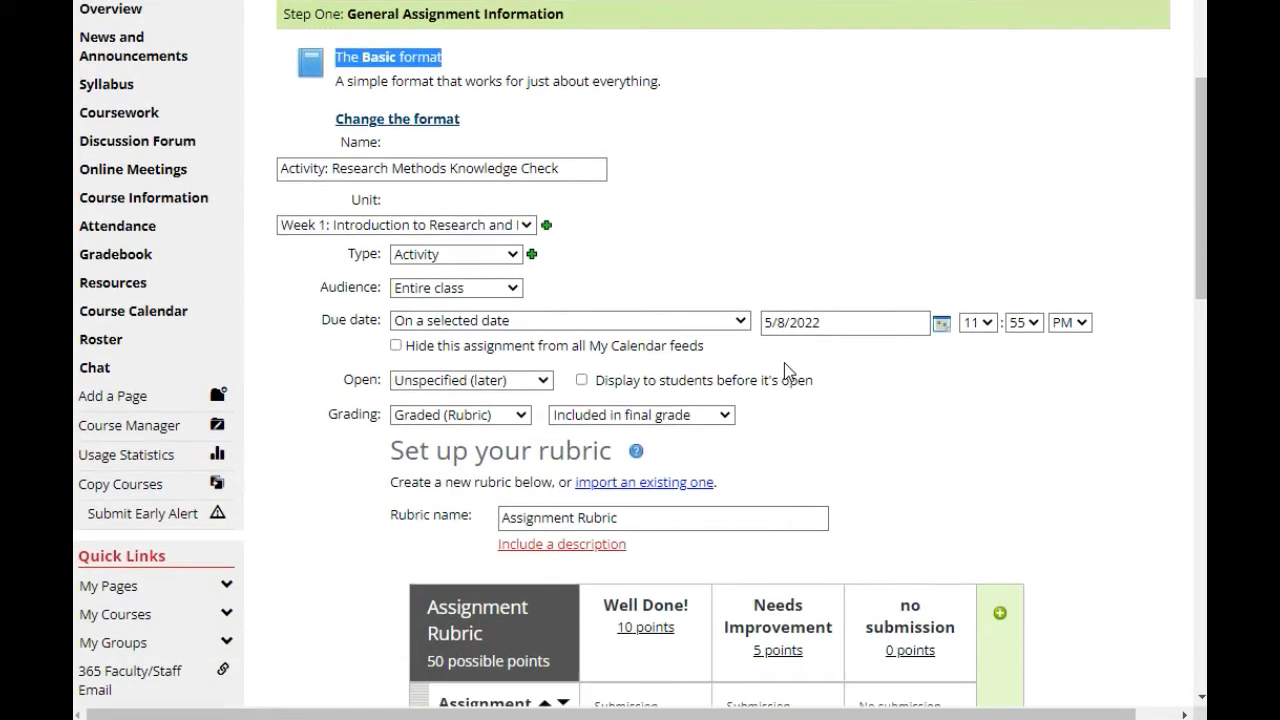
pyautogui.scroll(-5, 784, 363)
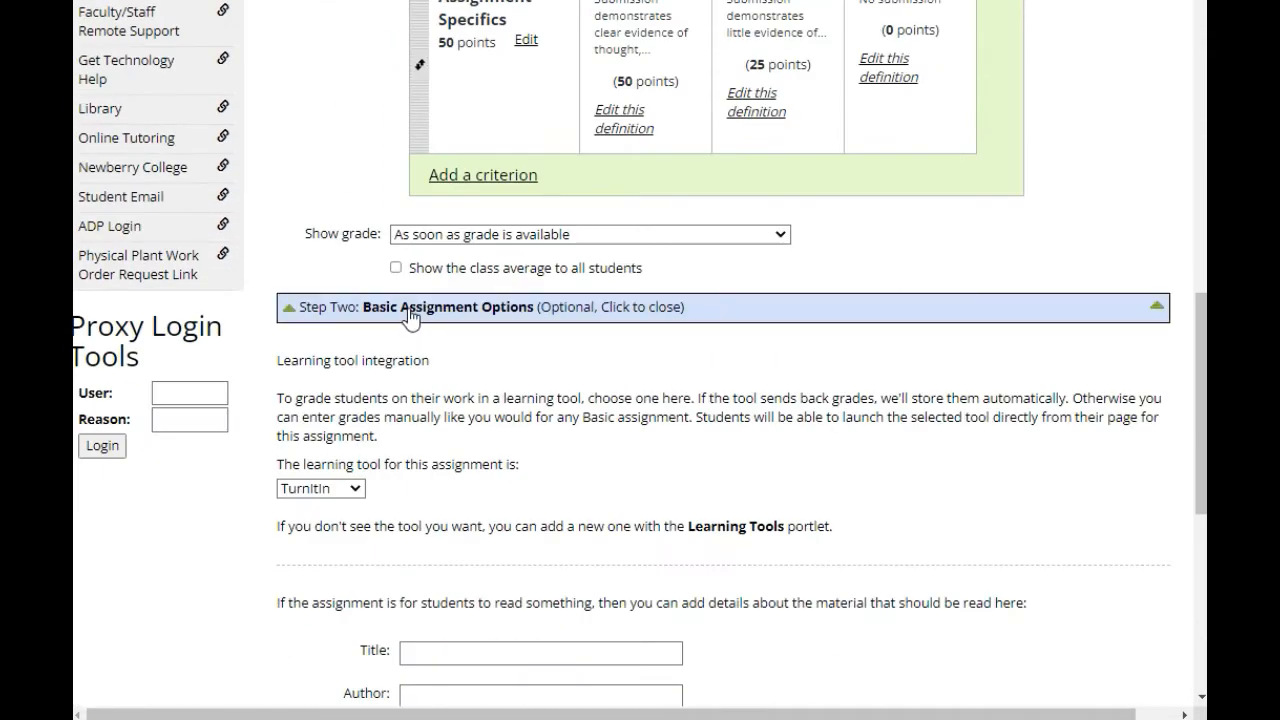
pyautogui.click(357, 489)
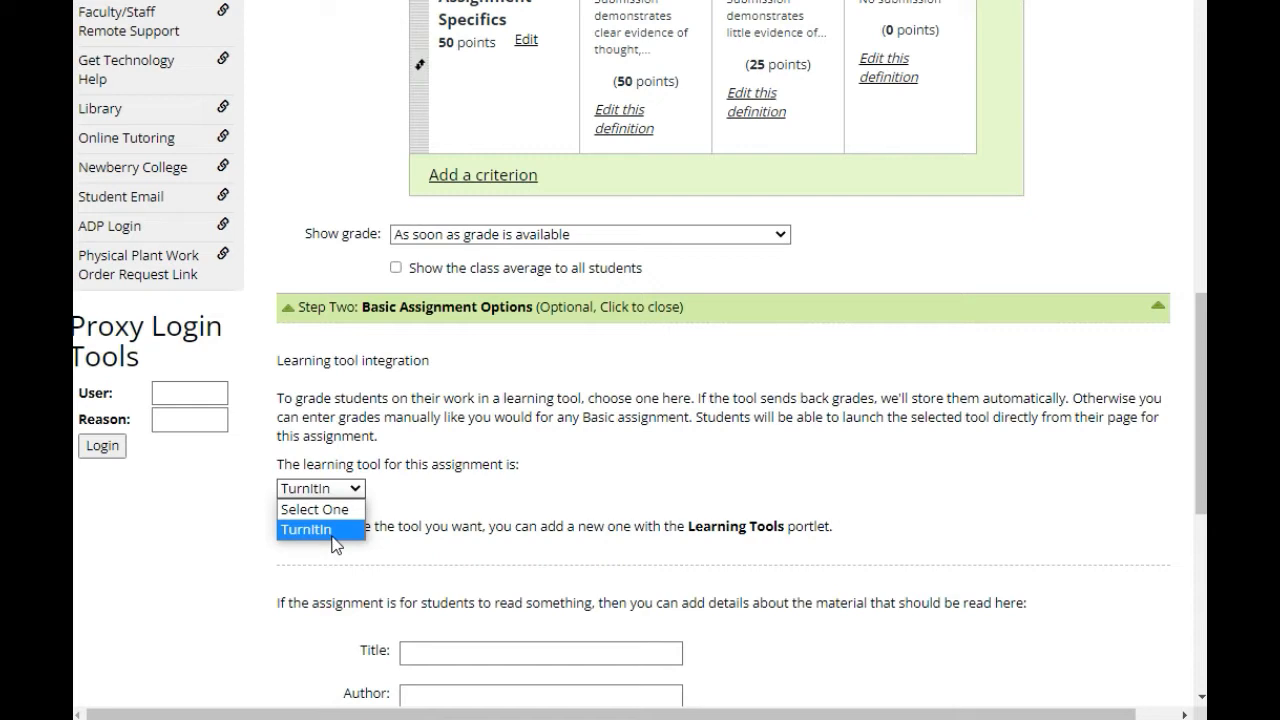
pyautogui.click(336, 532)
# Review the assignment's general information, rubric grading, learning tool and reading fields.
pyautogui.scroll(1, 483, 466)
pyautogui.scroll(6, 483, 466)
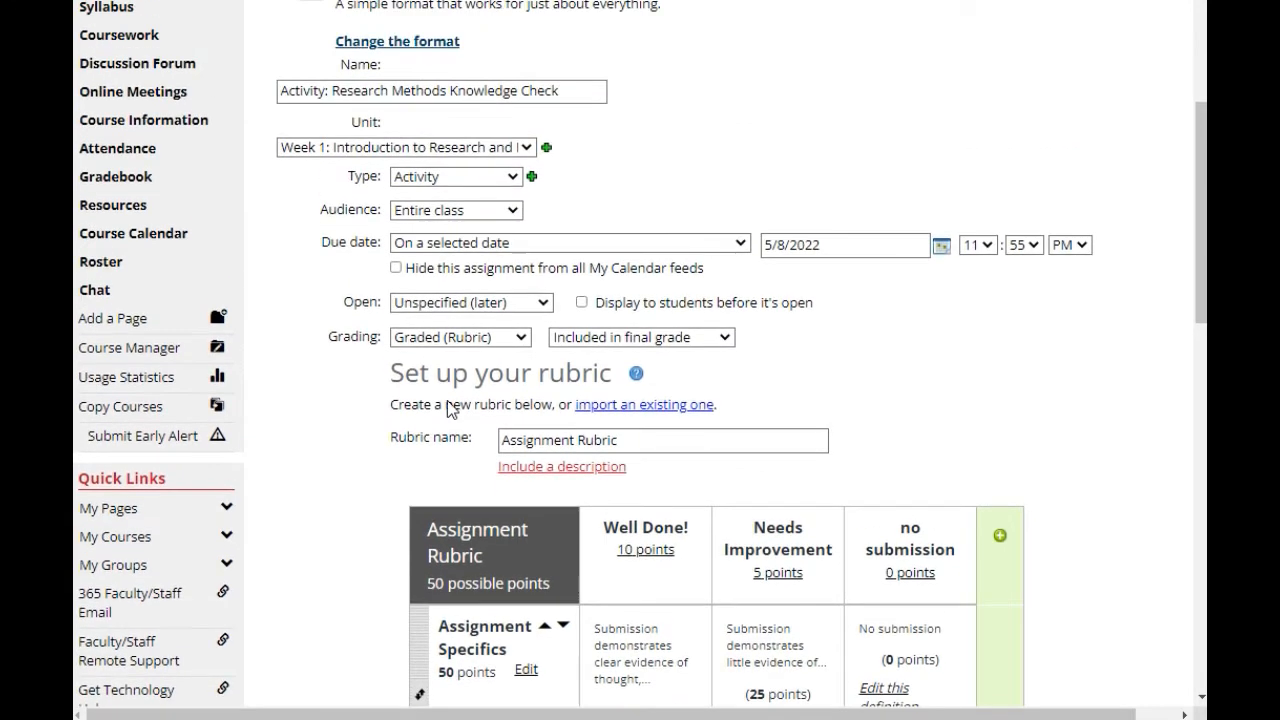
pyautogui.scroll(1, 430, 345)
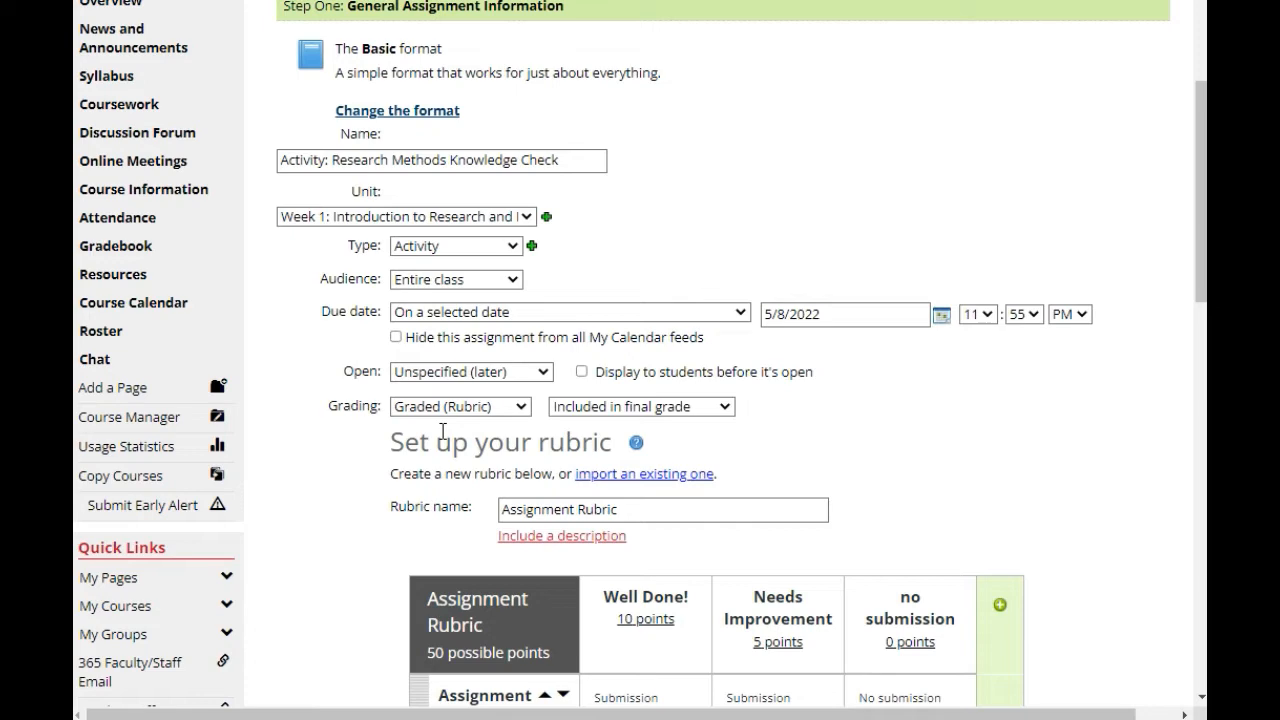
pyautogui.scroll(-1, 360, 375)
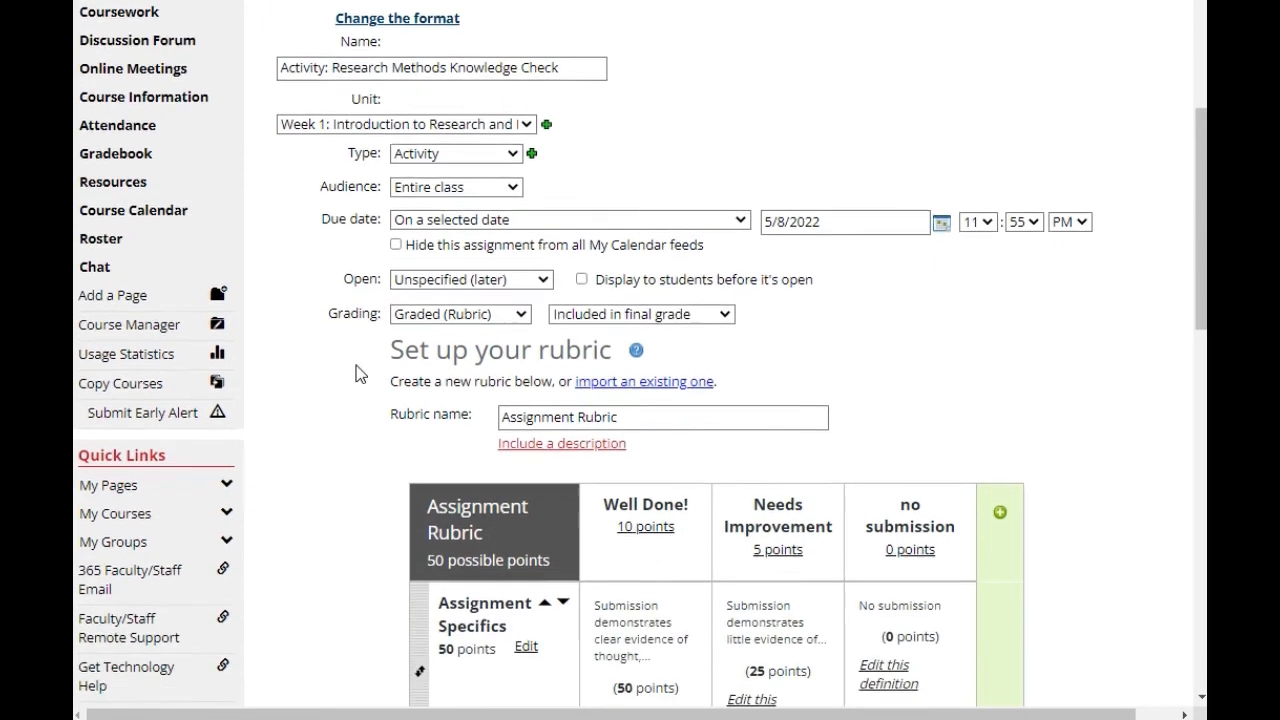
pyautogui.scroll(-7, 360, 374)
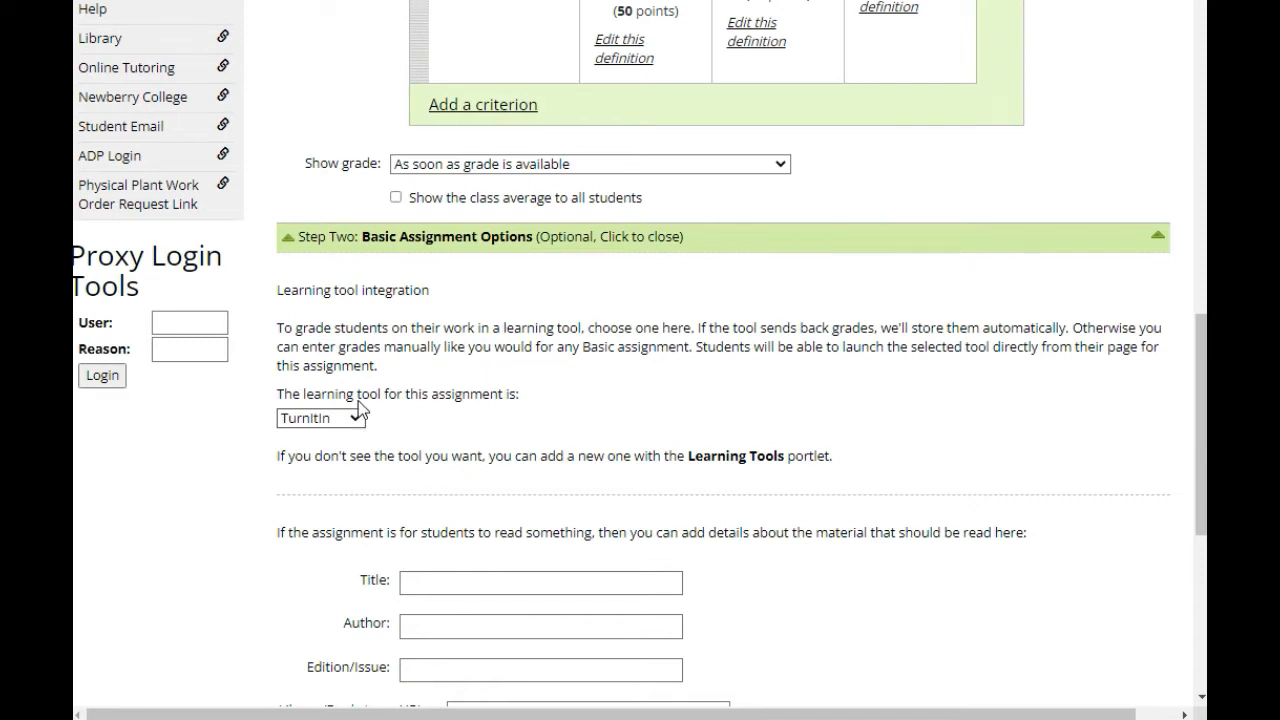
pyautogui.scroll(-1, 429, 351)
pyautogui.scroll(-5, 437, 345)
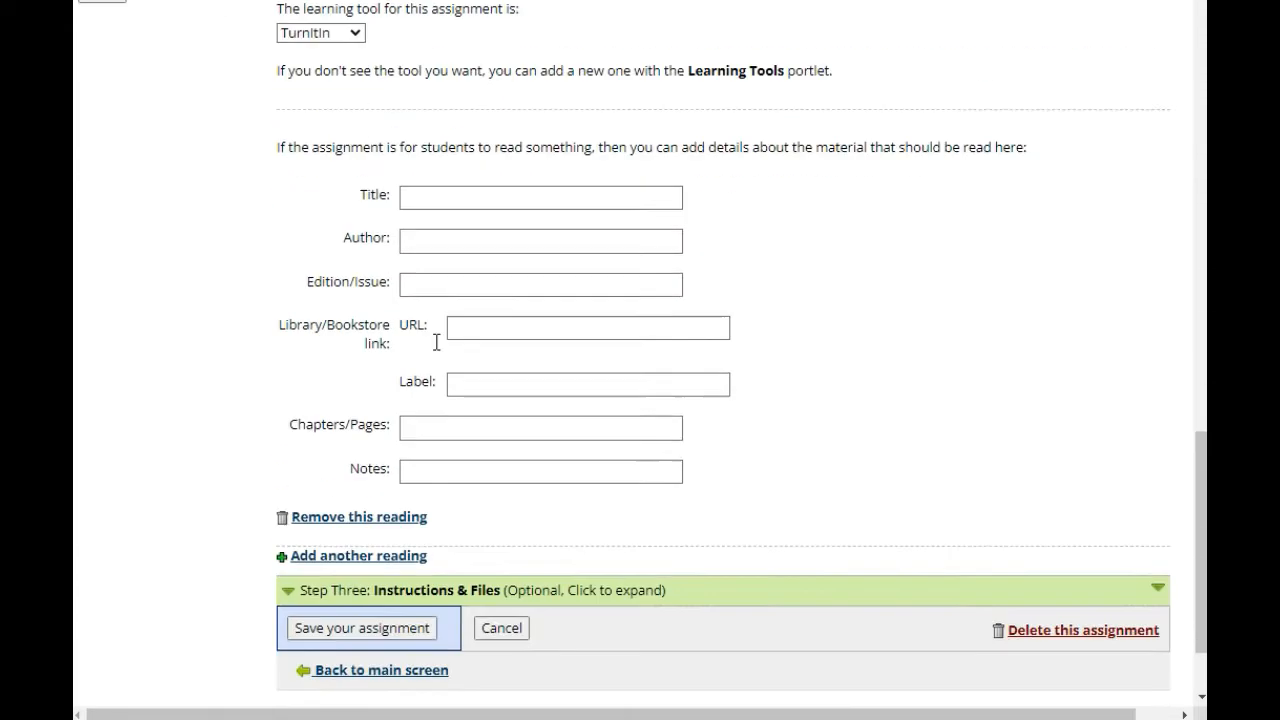
# Expand the Instructions & Files section, check the instructions and attached file, and save the assignment.
pyautogui.click(588, 473)
pyautogui.scroll(-7, 446, 429)
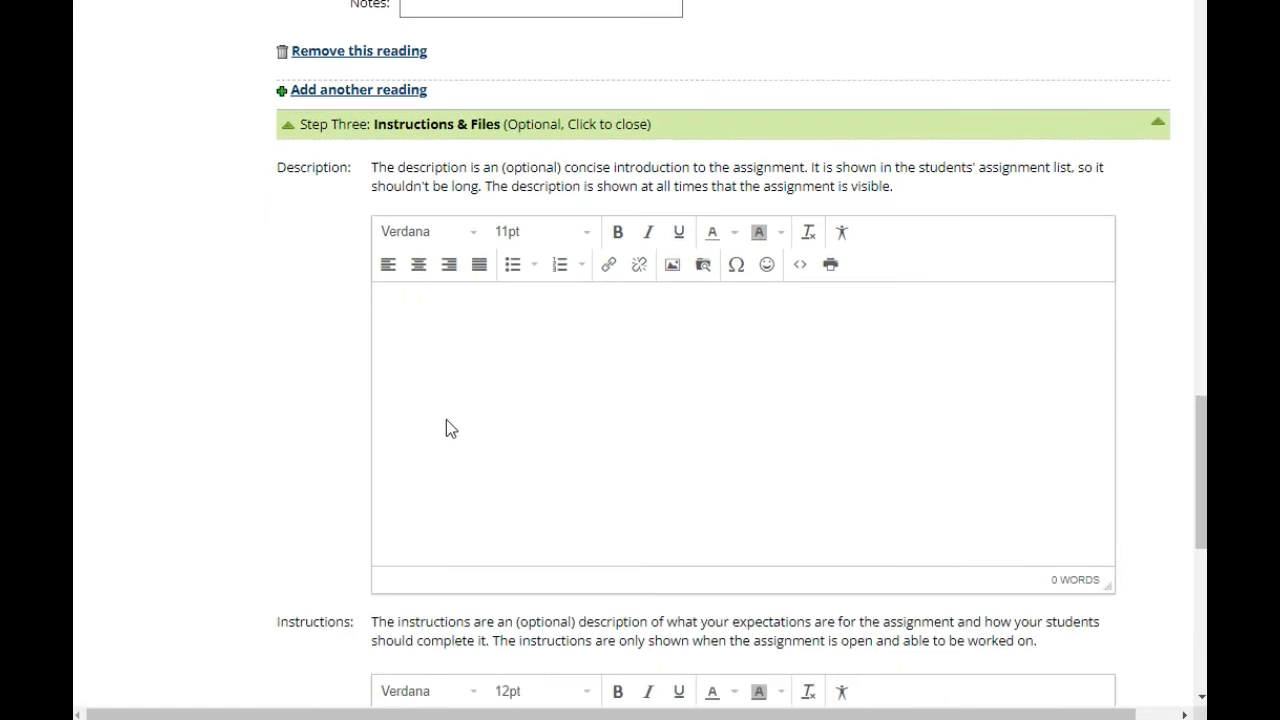
pyautogui.scroll(-2, 760, 528)
pyautogui.scroll(-1, 760, 528)
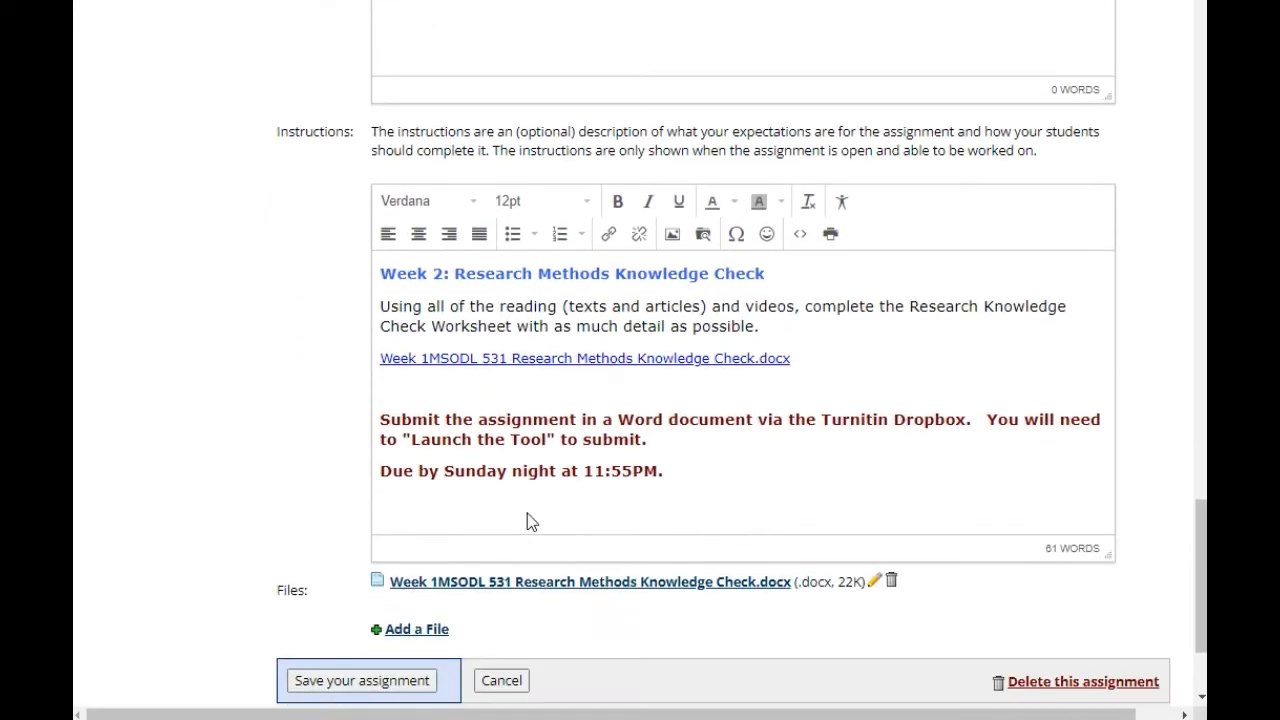
pyautogui.scroll(-2, 385, 540)
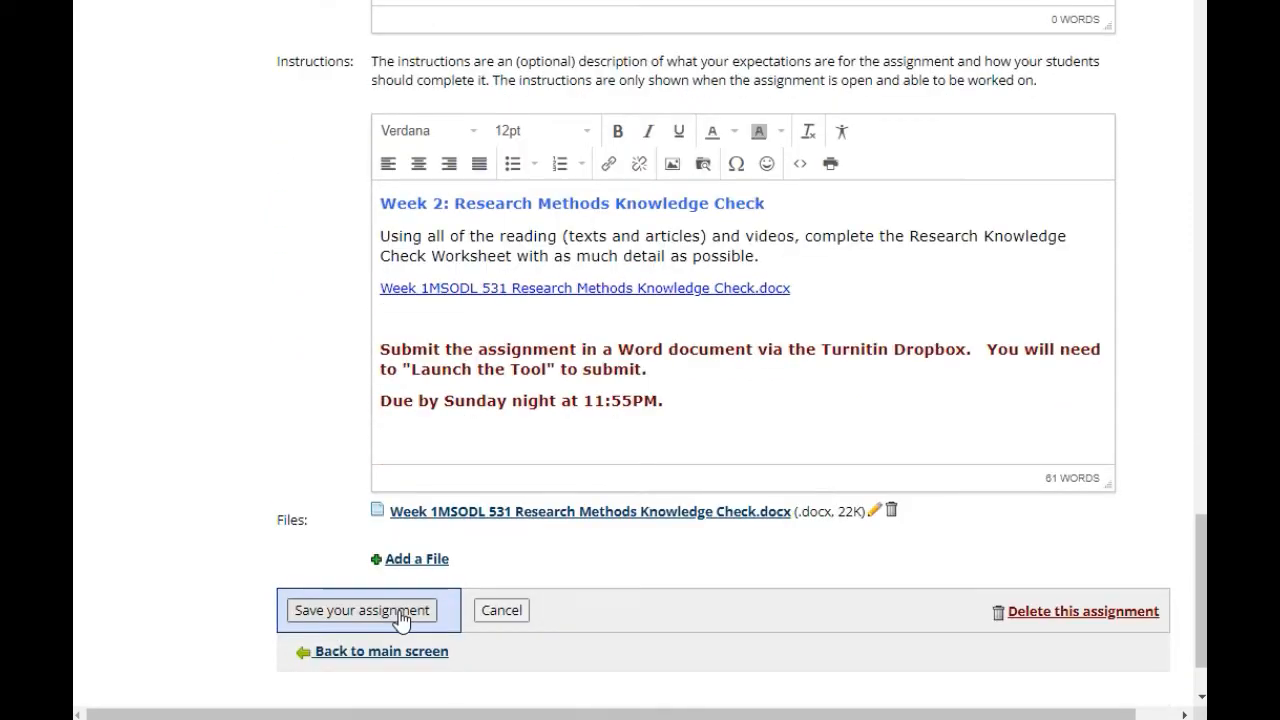
pyautogui.click(398, 615)
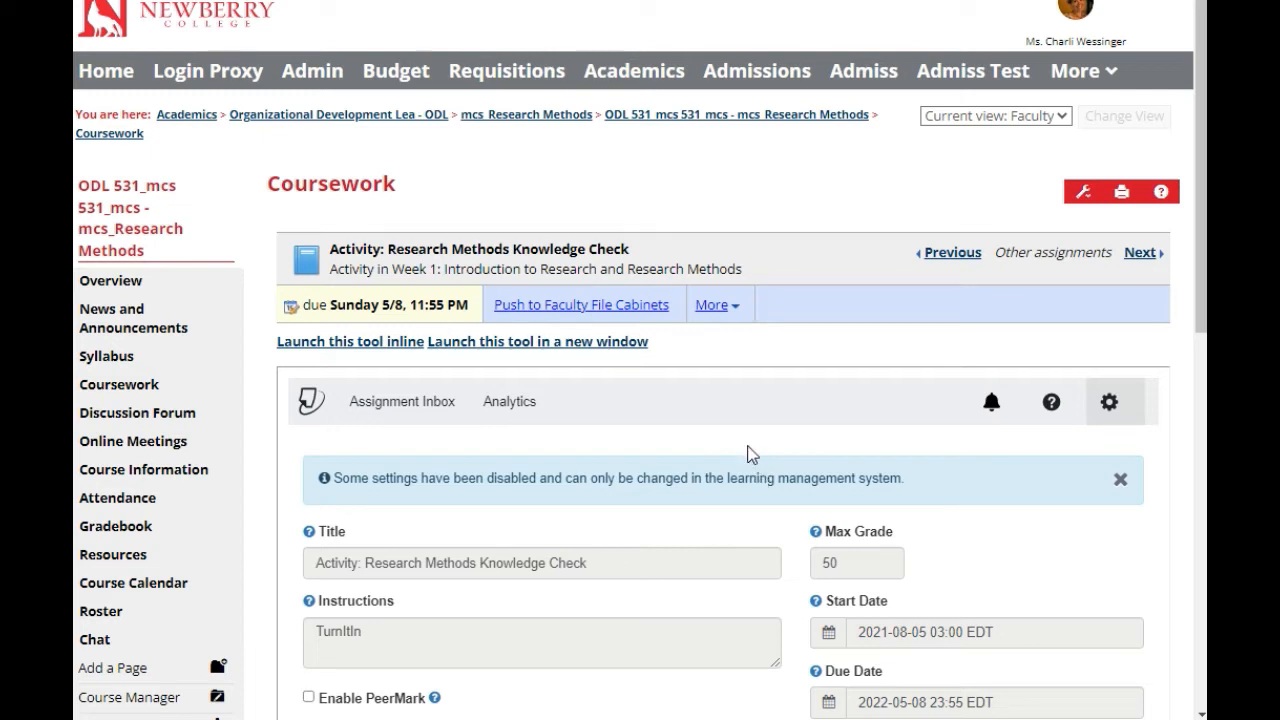
# Check the Start Date and Due Date fields in the embedded Turnitin assignment settings.
pyautogui.scroll(-1, 743, 444)
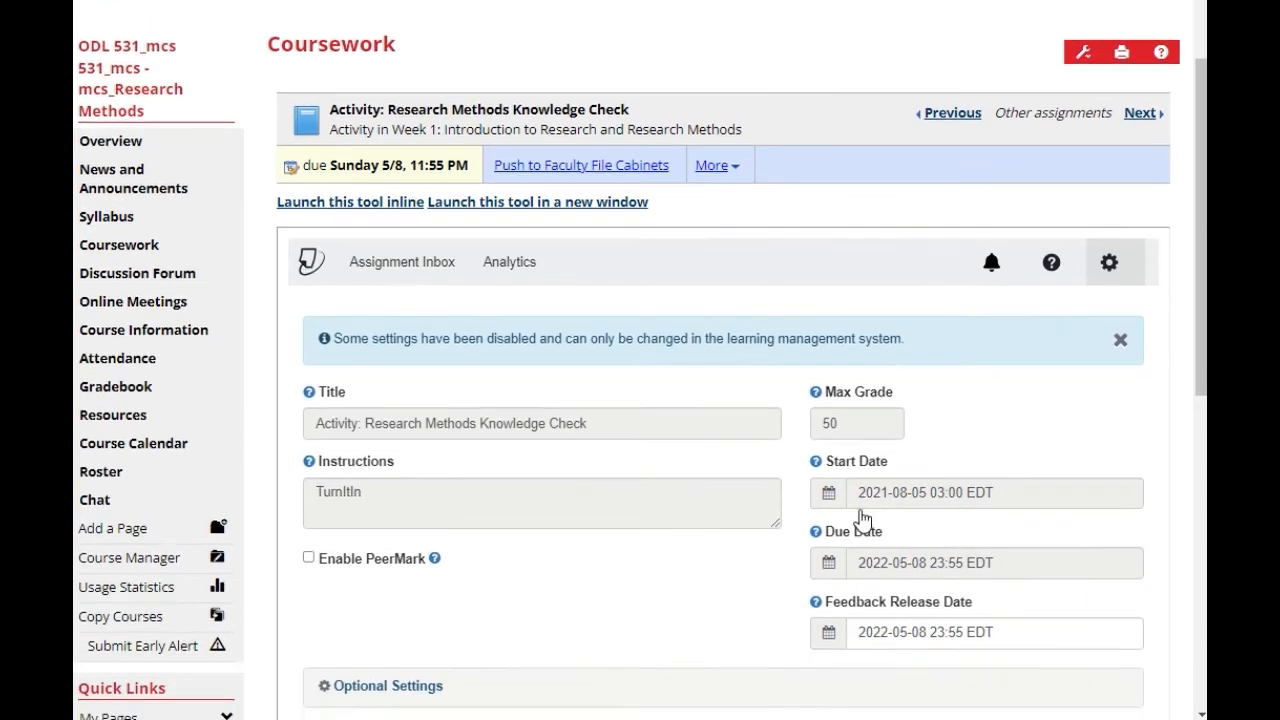
pyautogui.moveTo(900, 460); pyautogui.dragTo(826, 466)
pyautogui.moveTo(898, 535); pyautogui.dragTo(826, 541)
pyautogui.click(881, 568)
pyautogui.click(887, 490)
pyautogui.click(893, 570)
pyautogui.click(889, 490)
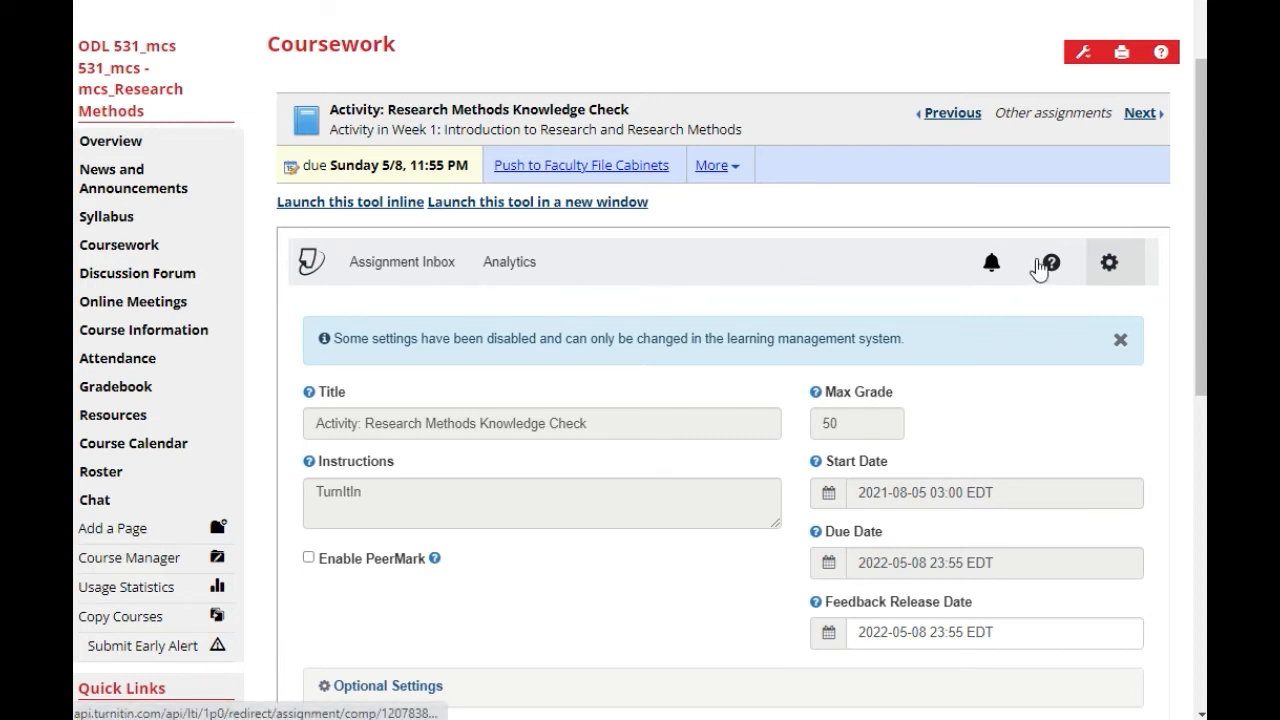
# Open the Turnitin assignment settings and expand Optional Settings to show the submission settings.
pyautogui.click(1108, 266)
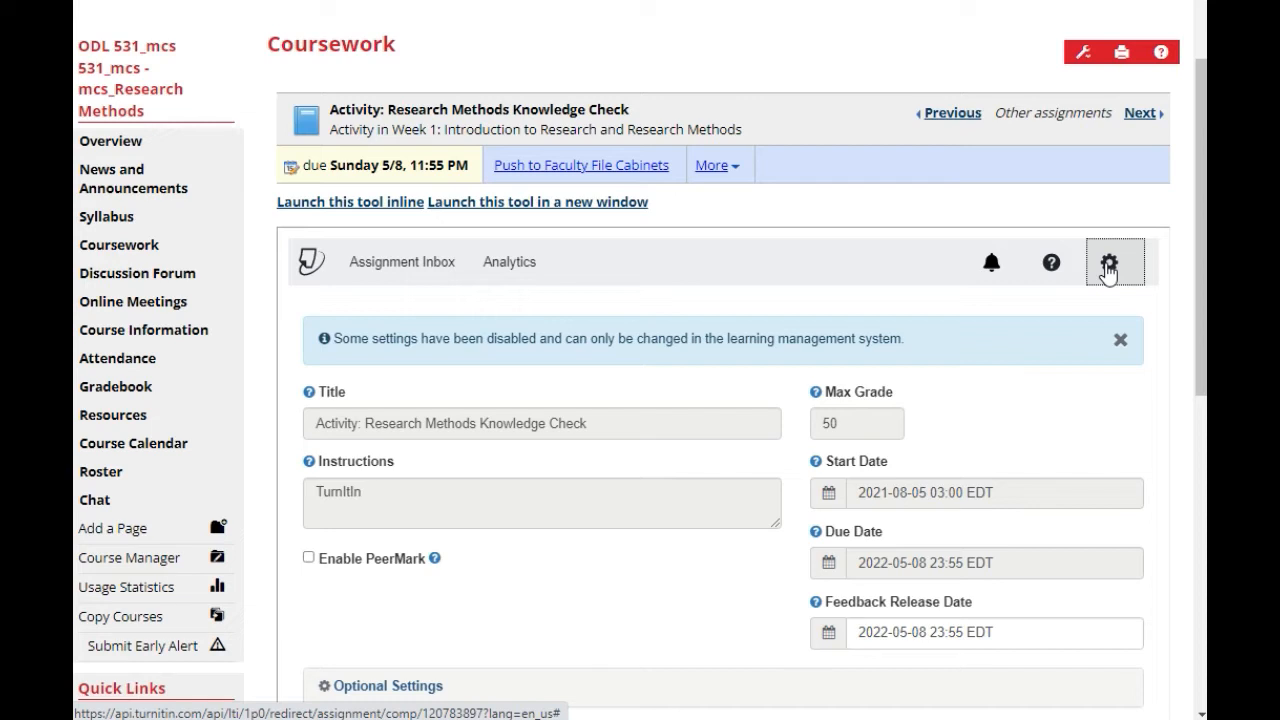
pyautogui.scroll(-2, 1031, 280)
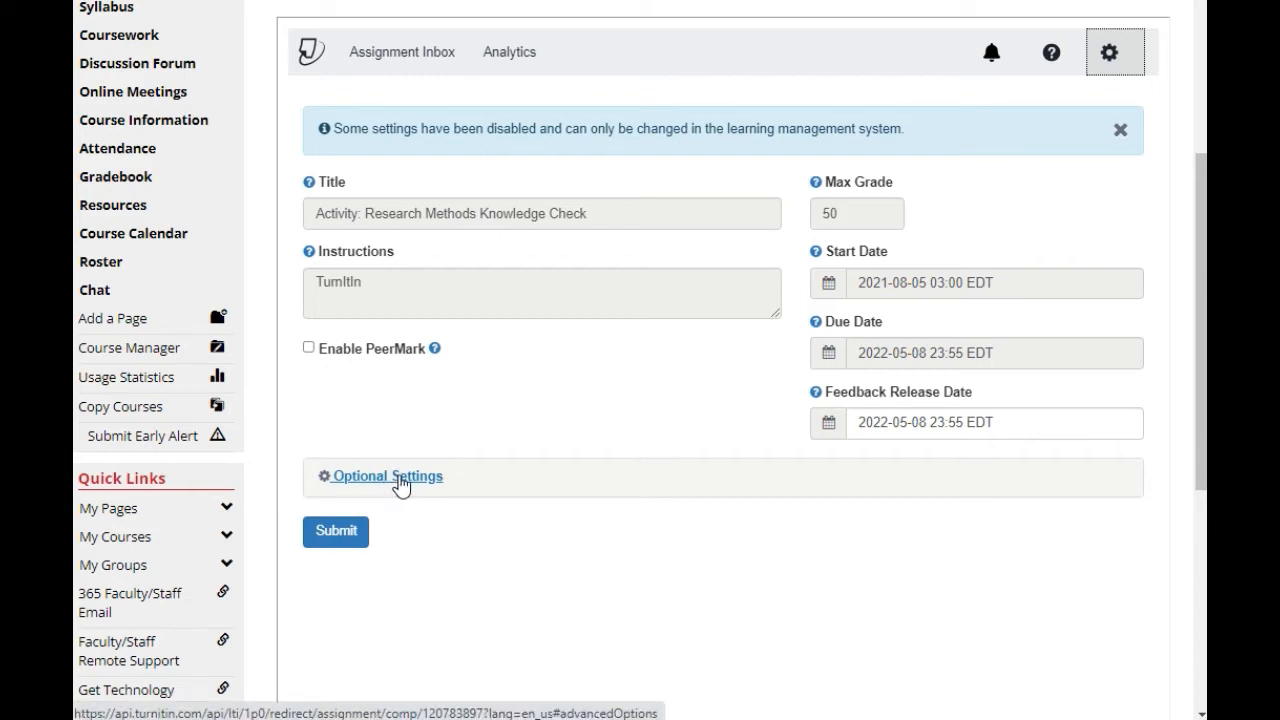
pyautogui.click(400, 480)
pyautogui.scroll(-2, 555, 490)
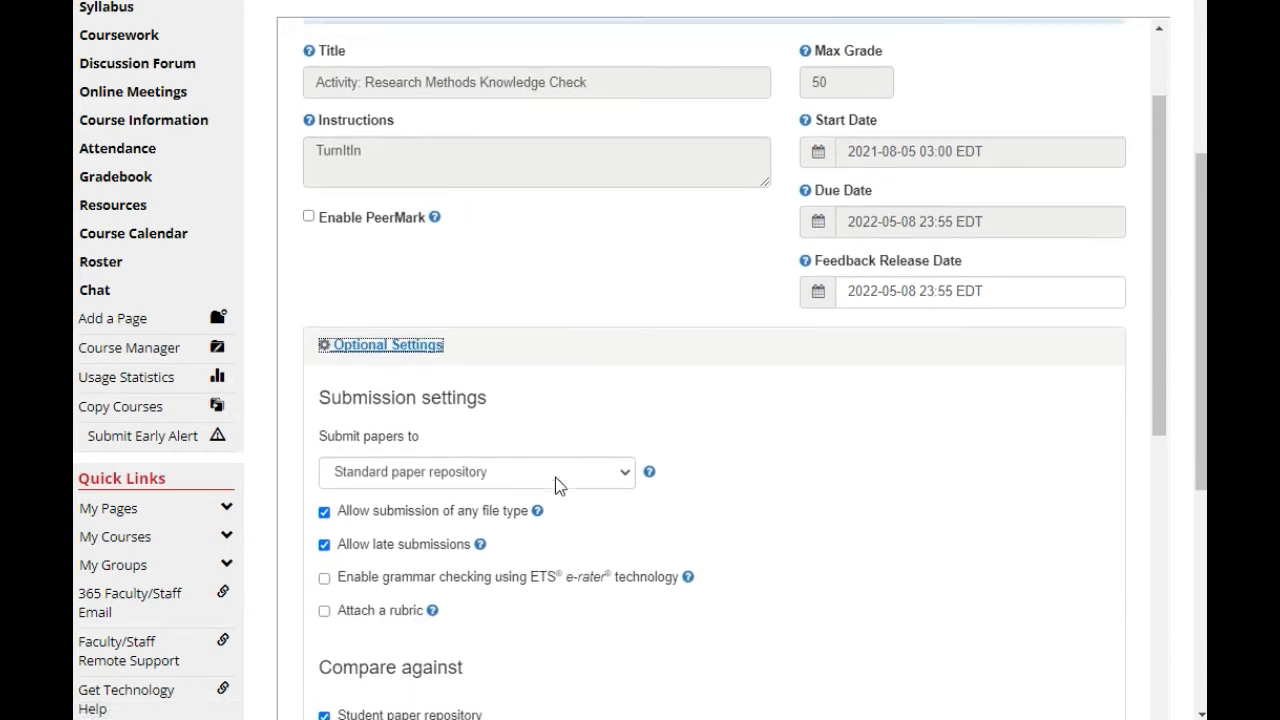
pyautogui.scroll(-1, 590, 440)
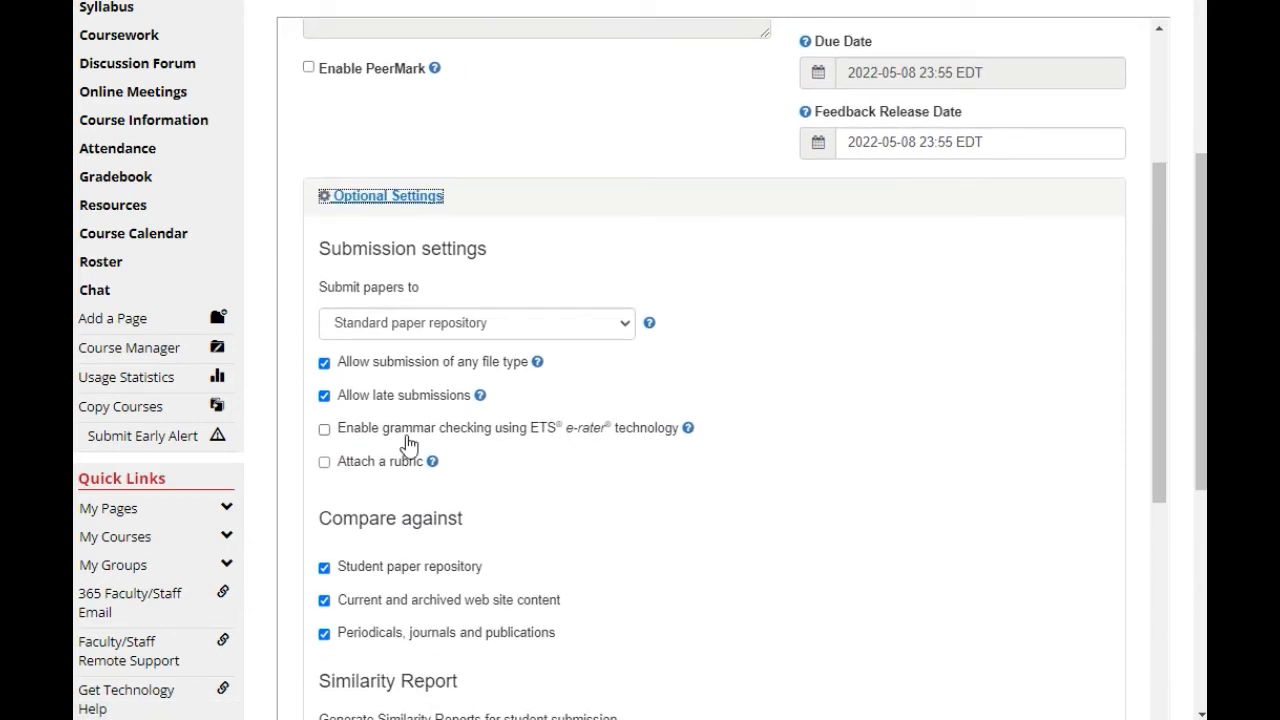
# Turn off Allow late submissions and enable it again.
pyautogui.click(325, 397)
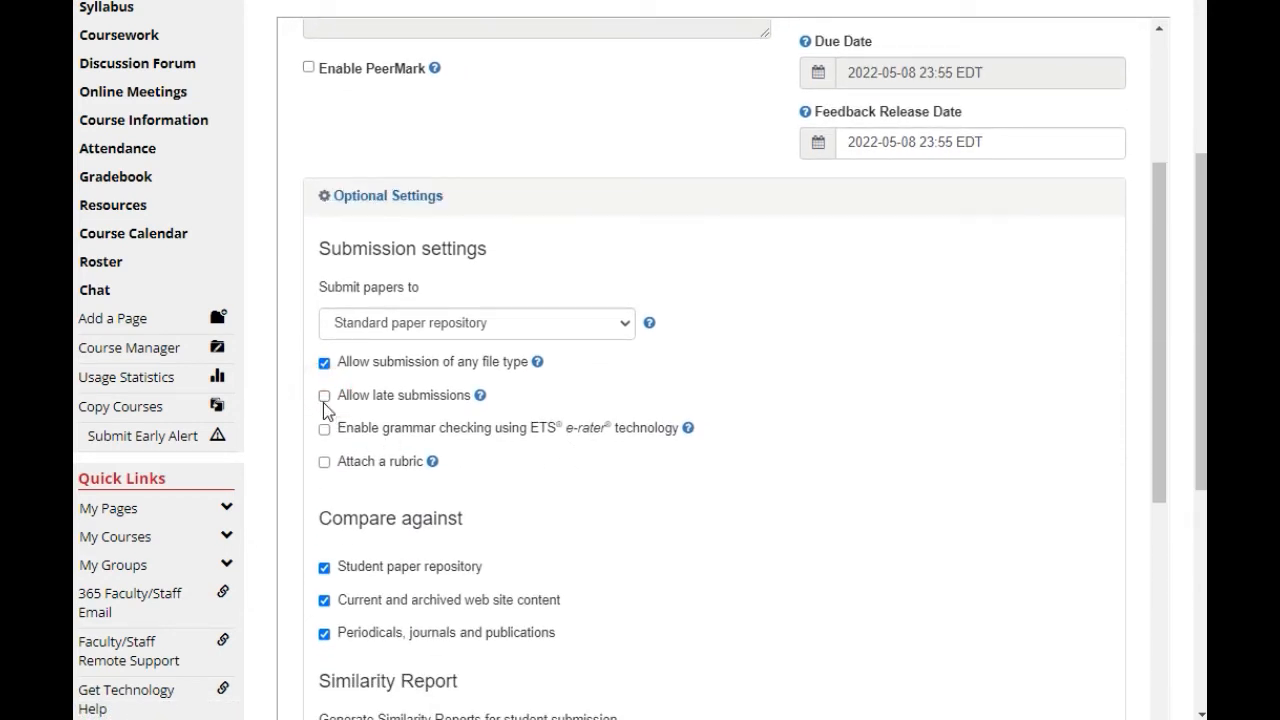
pyautogui.click(324, 397)
# Examine the file type, Compare against, Similarity Report and late submission options in Optional Settings.
pyautogui.moveTo(538, 370)
pyautogui.scroll(-2, 385, 470)
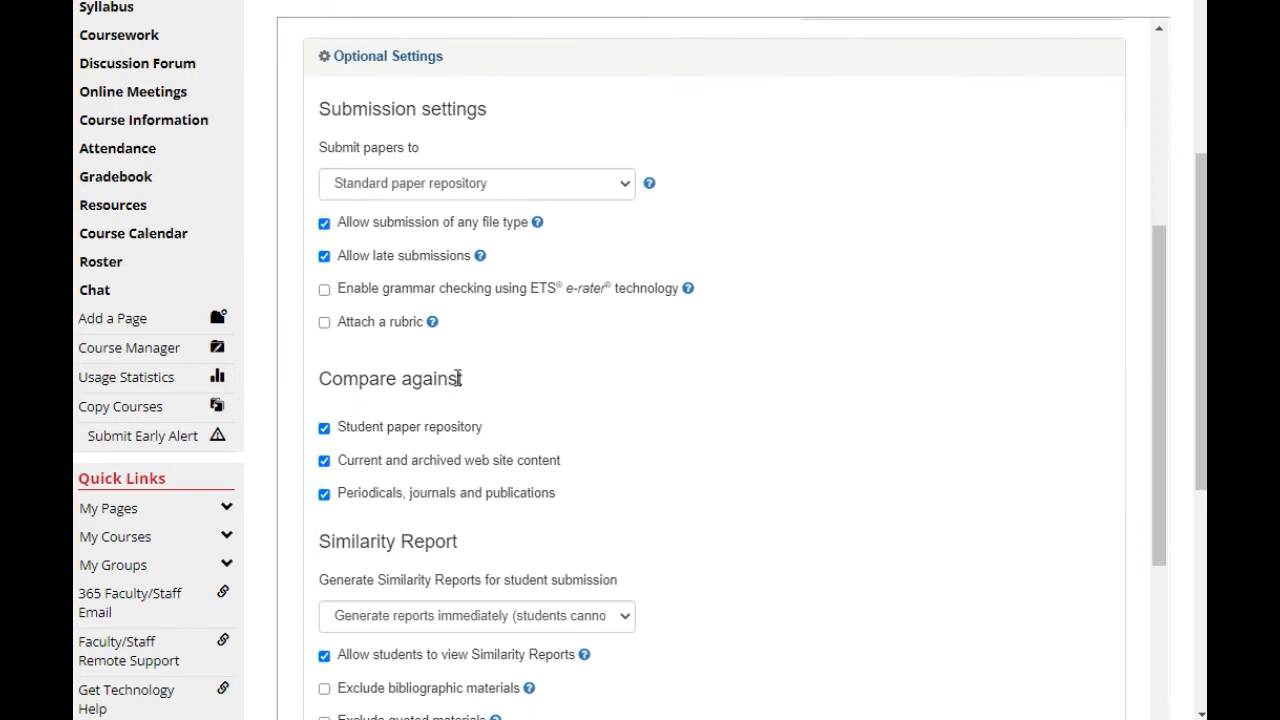
pyautogui.moveTo(464, 378); pyautogui.dragTo(326, 376)
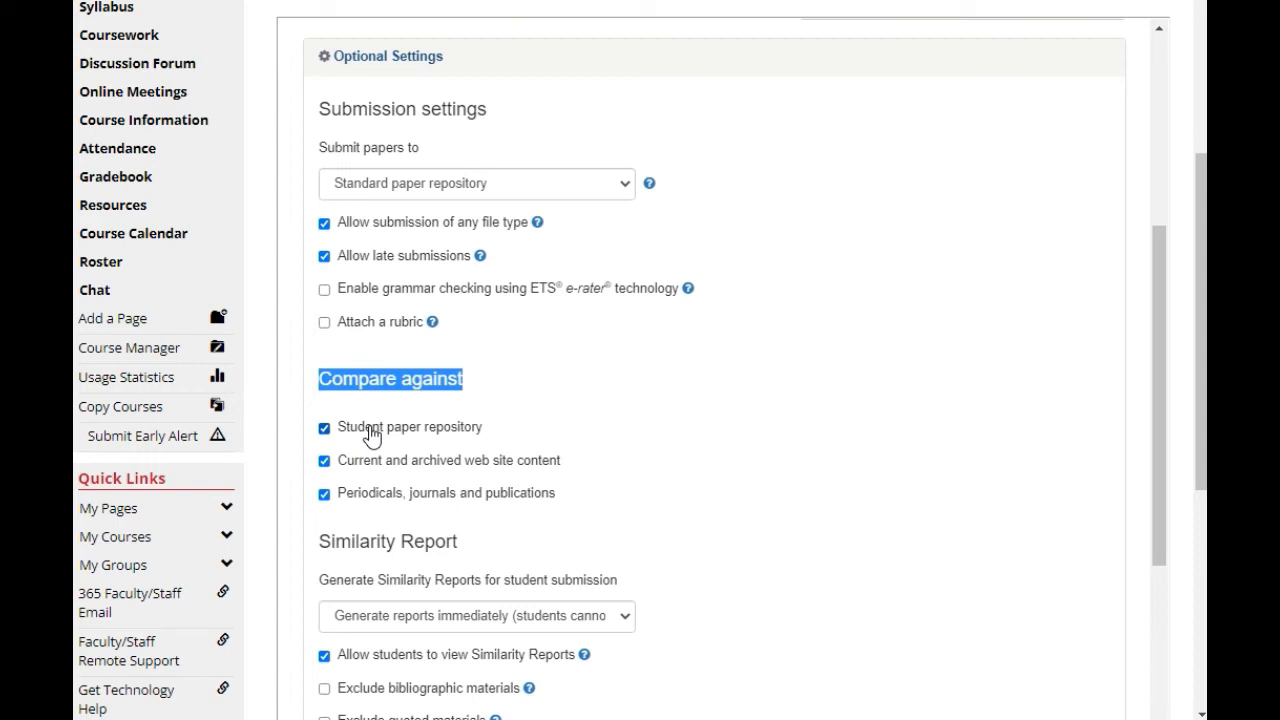
pyautogui.scroll(-1, 483, 422)
pyautogui.scroll(-3, 485, 410)
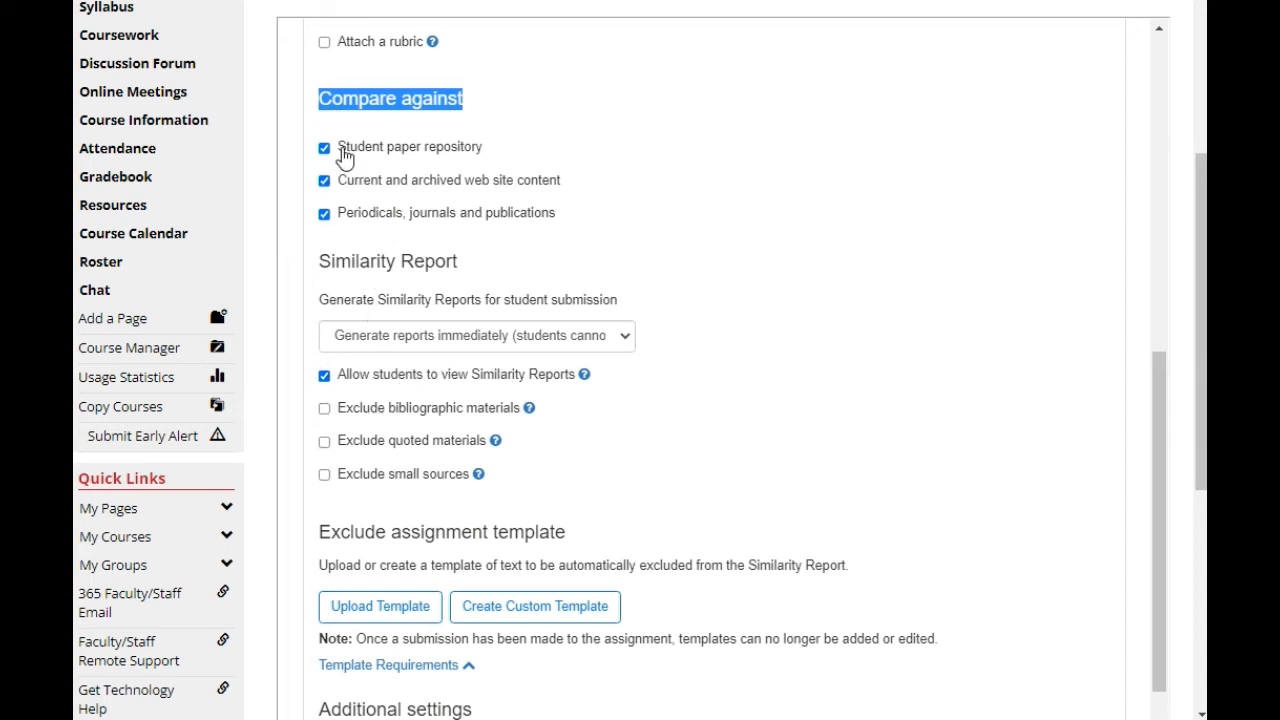
pyautogui.scroll(3, 560, 400)
pyautogui.click(460, 262)
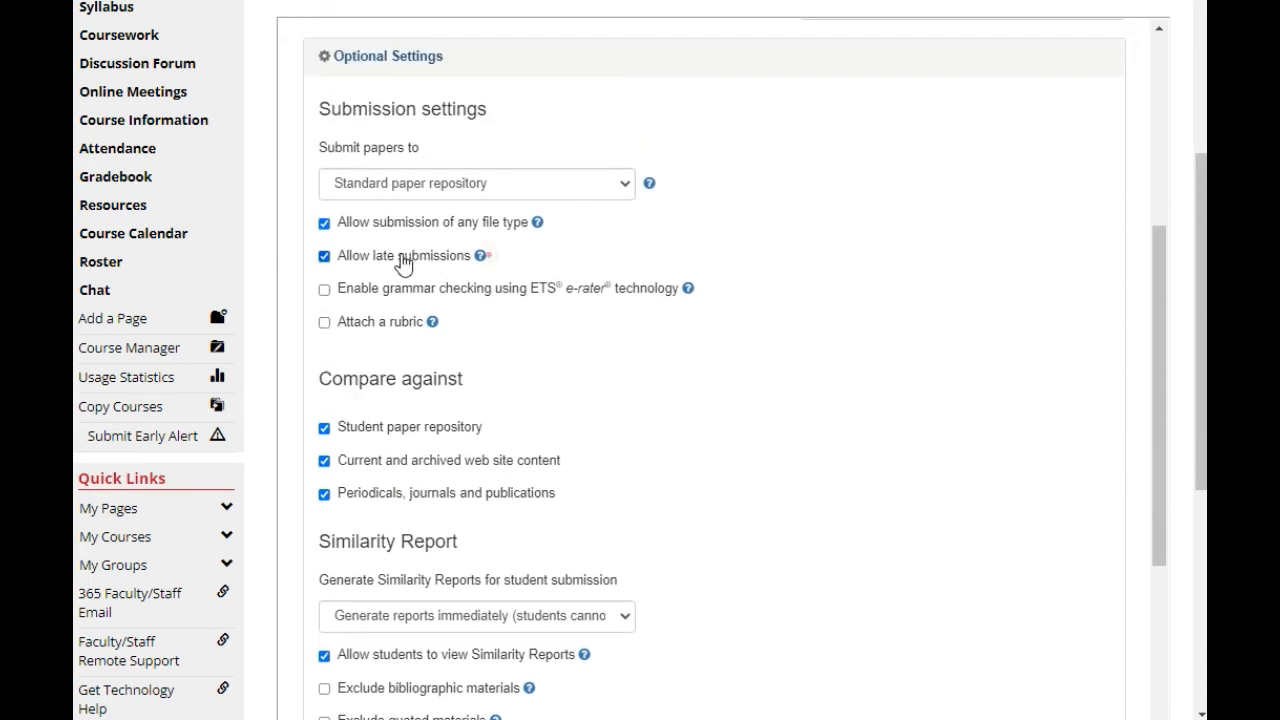
pyautogui.moveTo(460, 262); pyautogui.dragTo(301, 251)
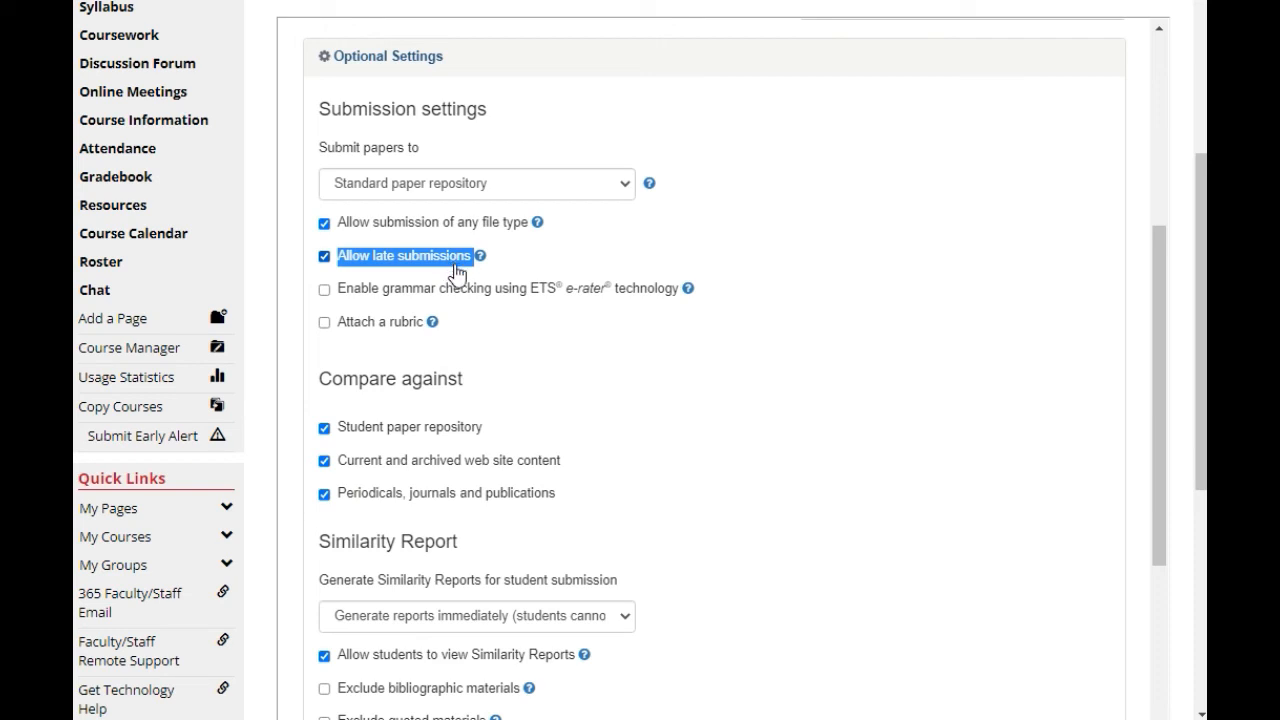
# Enable Save these settings for future use under Additional settings and submit the Turnitin settings.
pyautogui.scroll(-3, 517, 300)
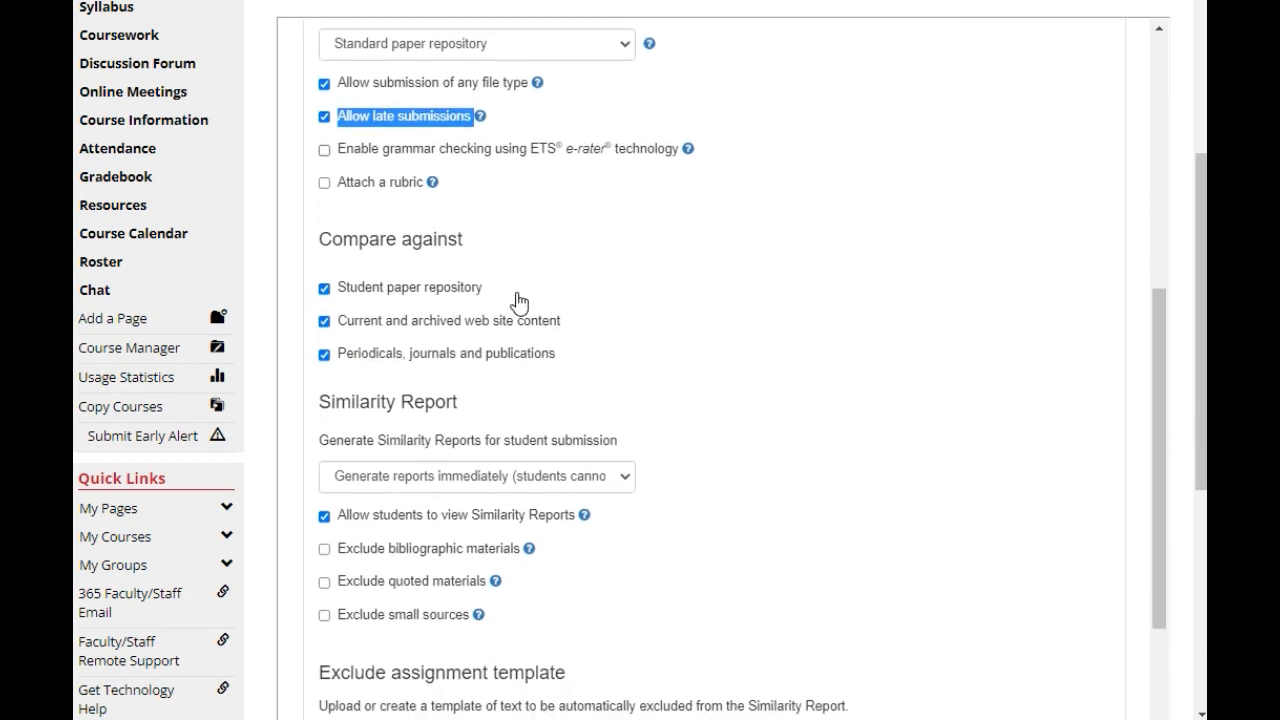
pyautogui.scroll(-1, 517, 302)
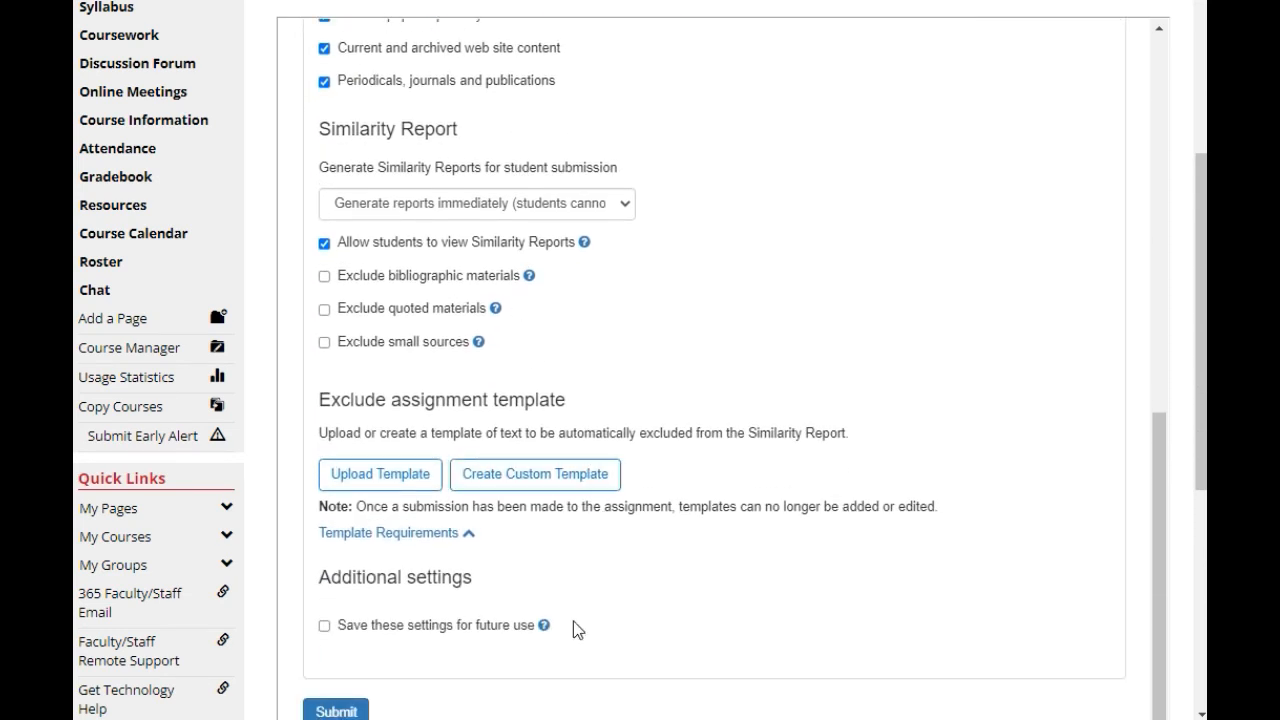
pyautogui.moveTo(544, 628)
pyautogui.moveTo(544, 630); pyautogui.dragTo(322, 636)
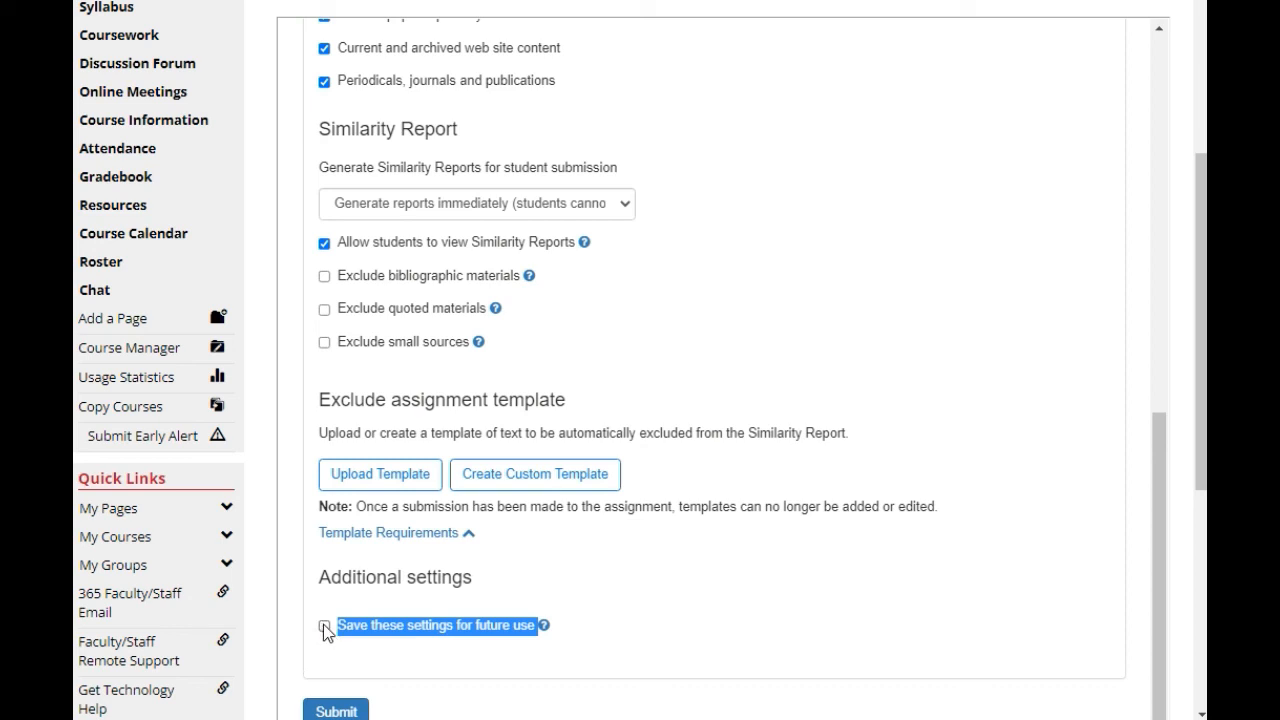
pyautogui.click(324, 627)
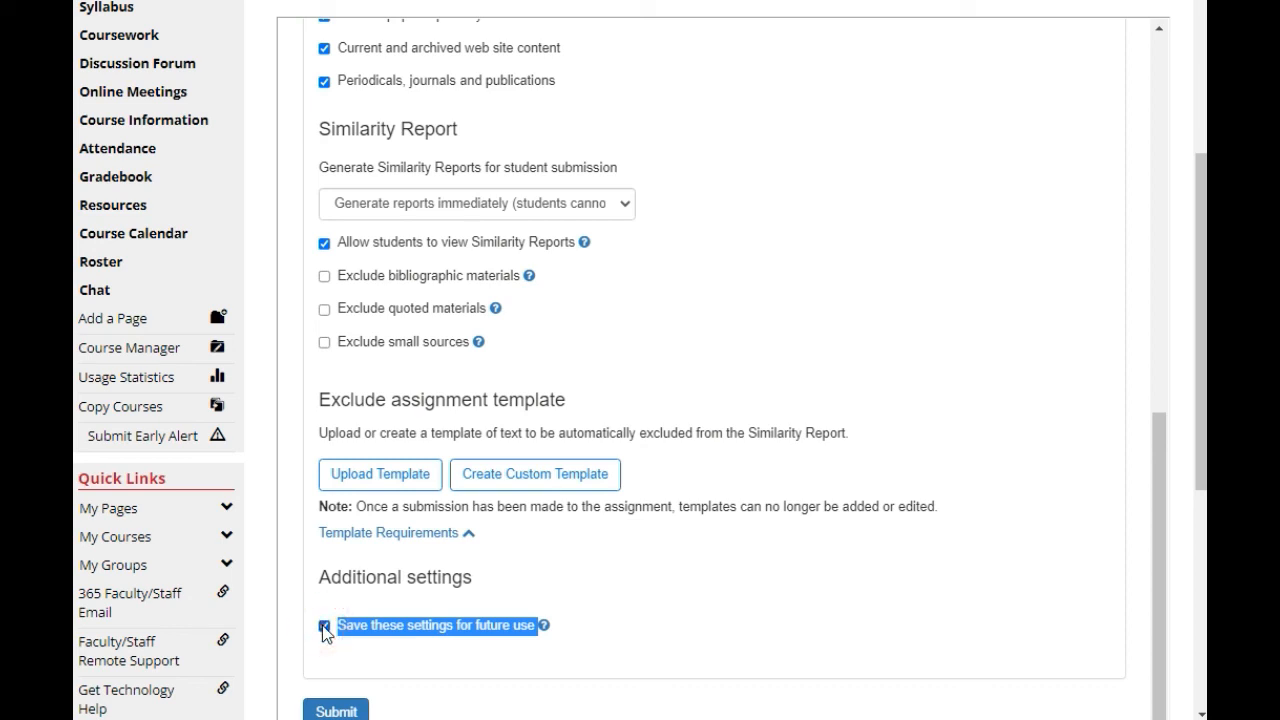
pyautogui.click(336, 710)
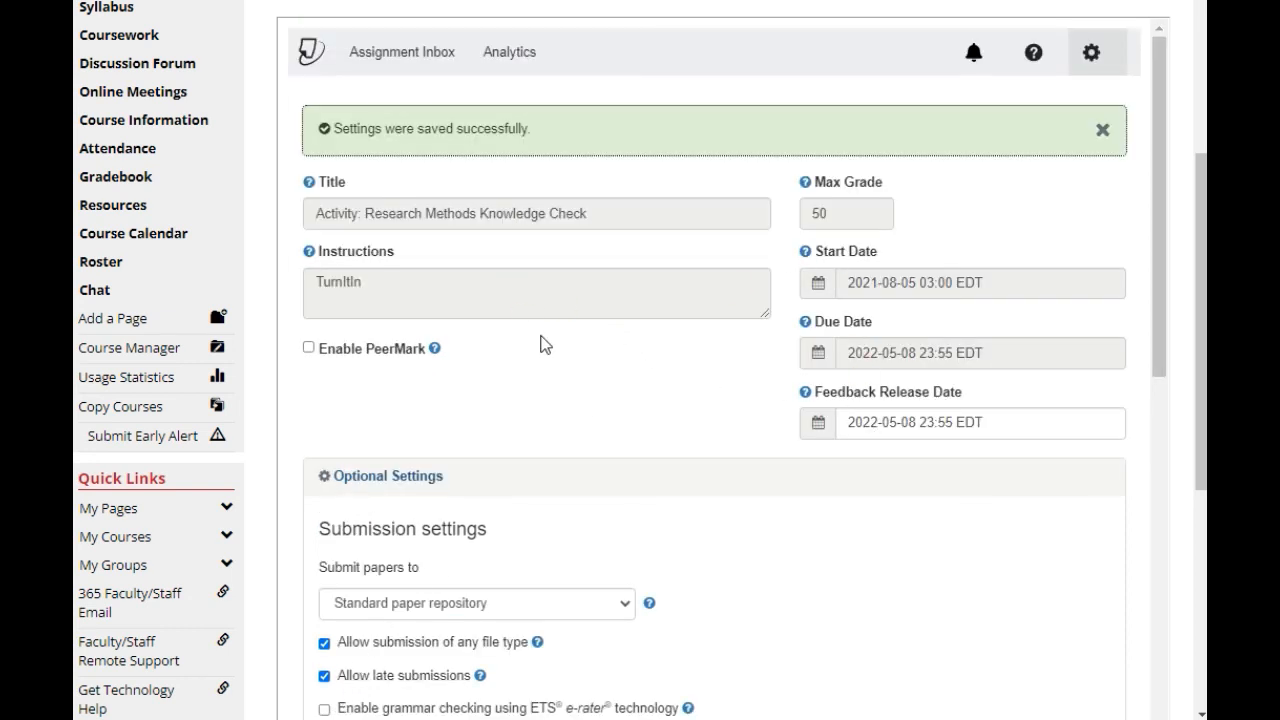
# Review the saved Turnitin settings, checking the dates, Allow late submissions and the similarity options.
pyautogui.scroll(2, 545, 335)
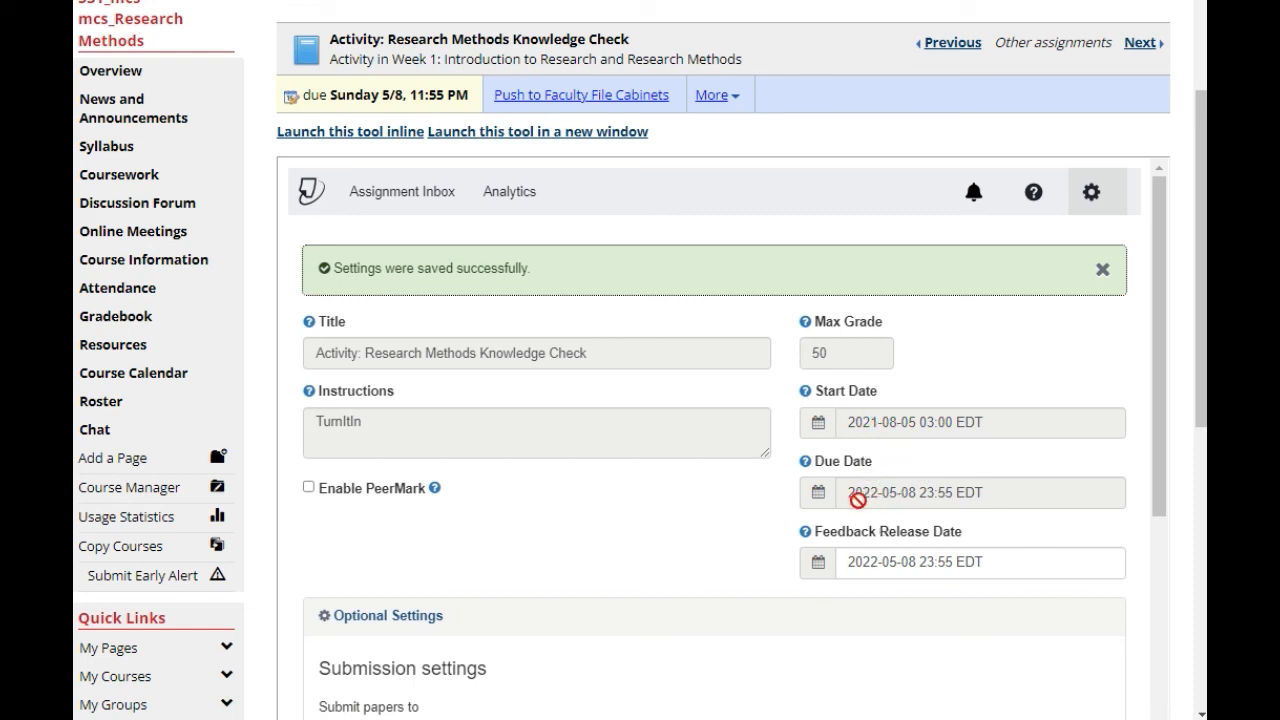
pyautogui.scroll(-6, 543, 554)
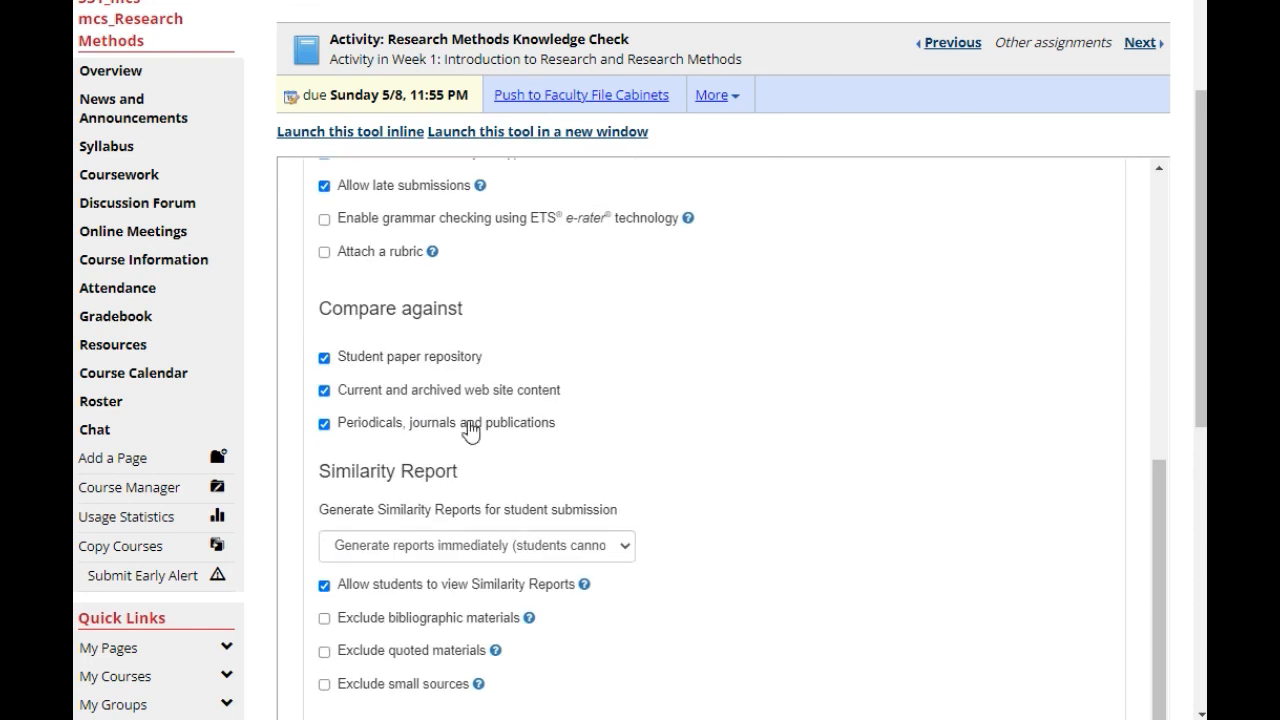
pyautogui.moveTo(490, 185); pyautogui.dragTo(312, 212)
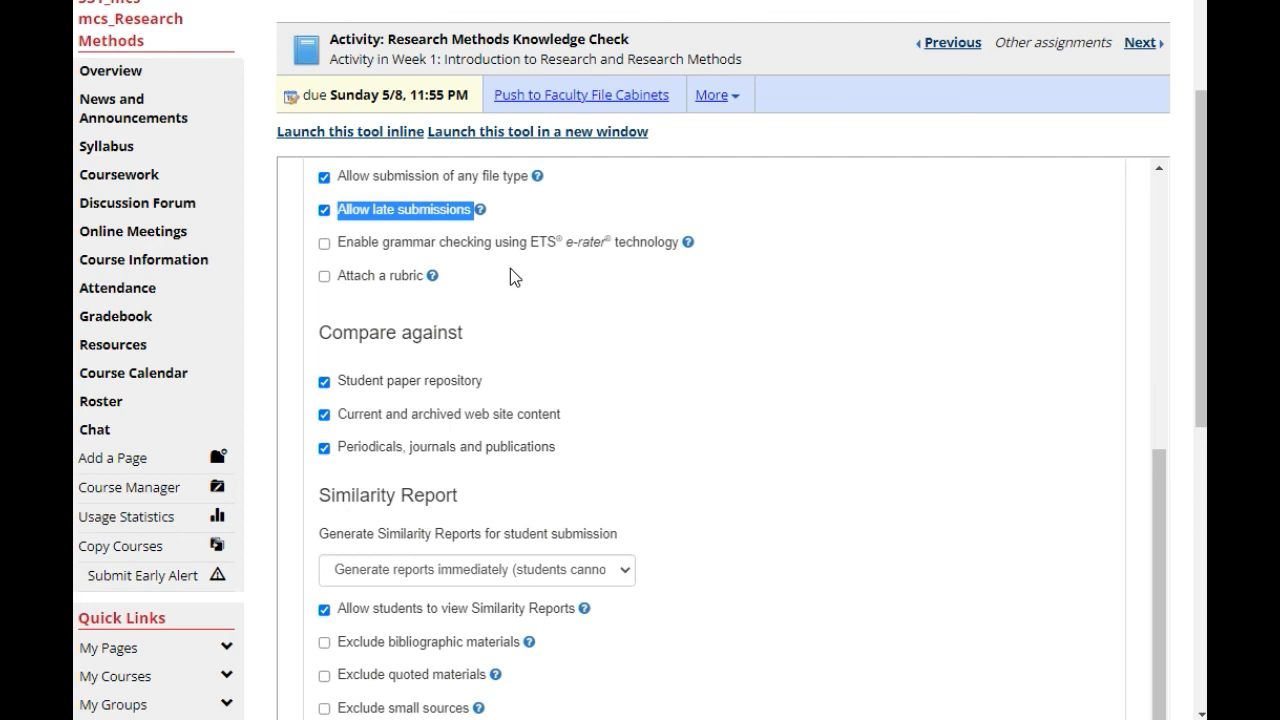
pyautogui.scroll(-3, 515, 280)
pyautogui.scroll(2, 523, 294)
pyautogui.scroll(10, 580, 390)
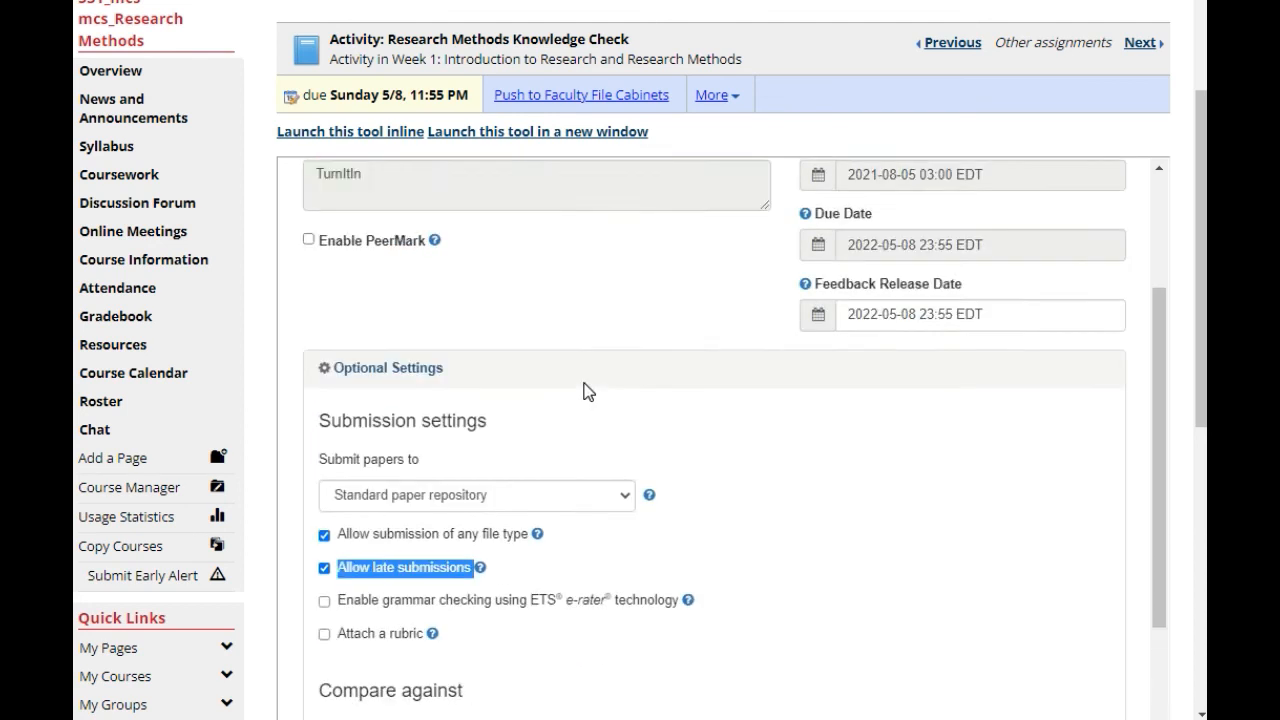